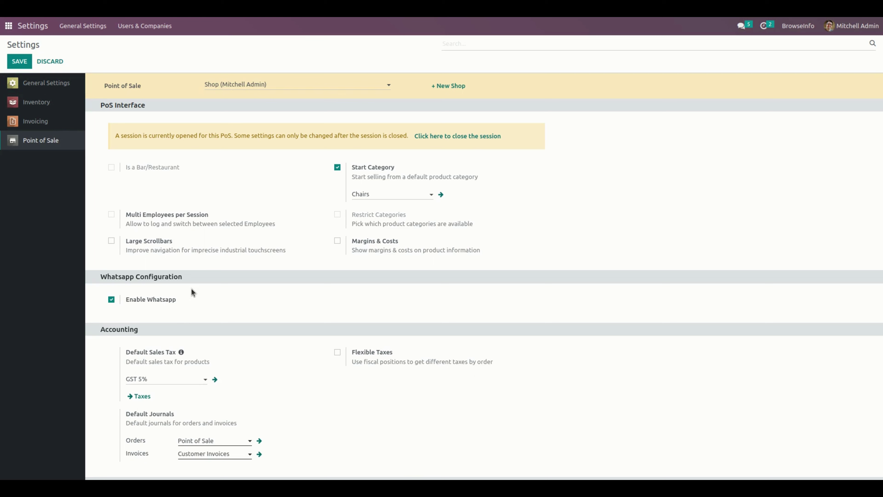
# Step: Look over the user Preferences and Email Signature, cancel without saving, and return to the app grid
pyautogui.click(855, 25)
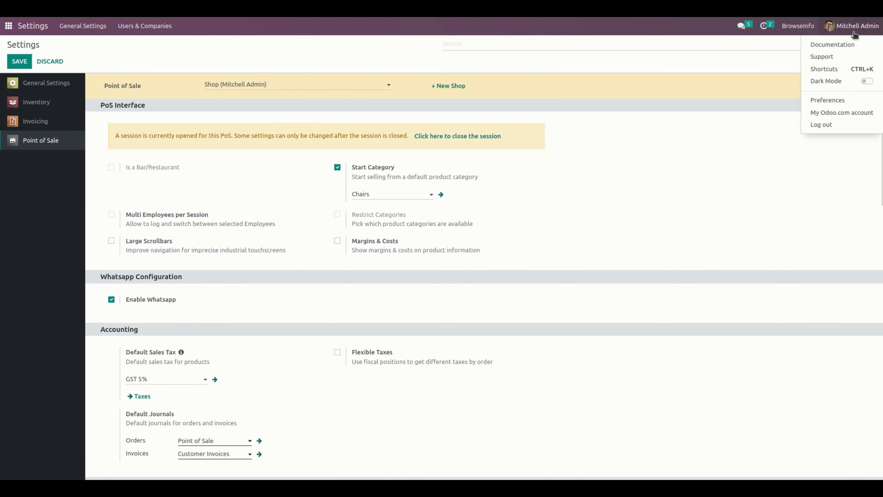
pyautogui.click(835, 104)
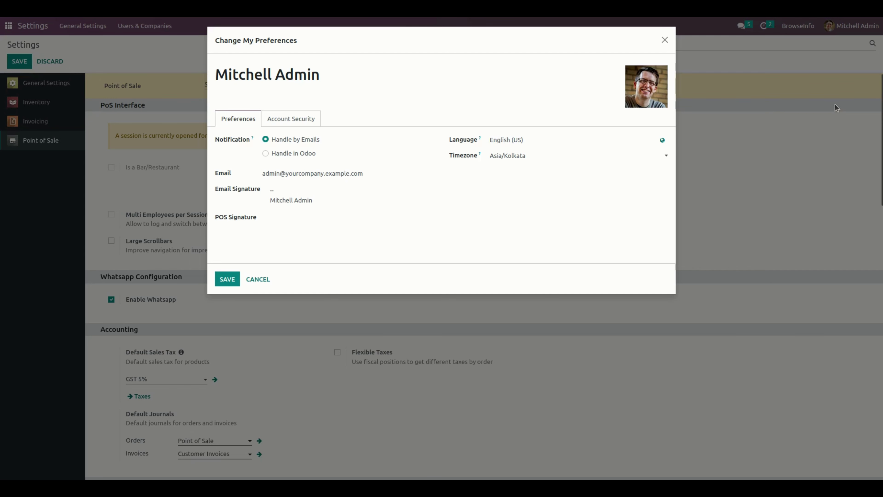
pyautogui.click(318, 195)
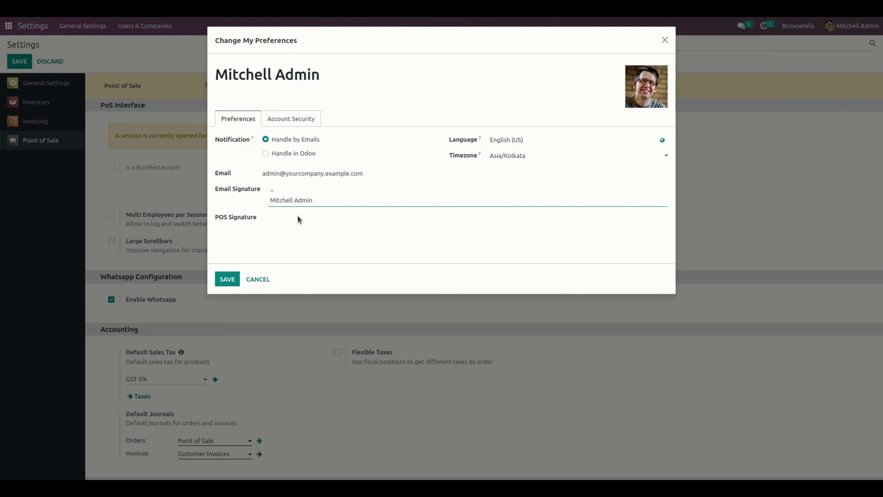
pyautogui.click(248, 280)
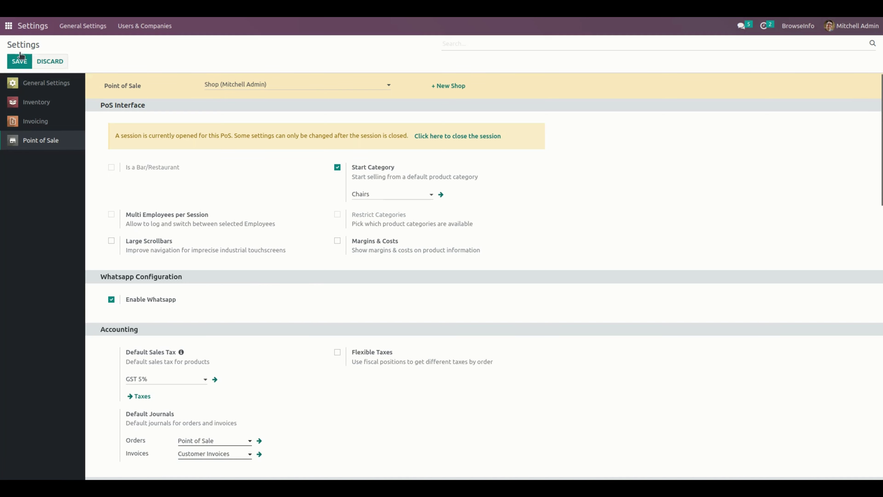
pyautogui.click(8, 26)
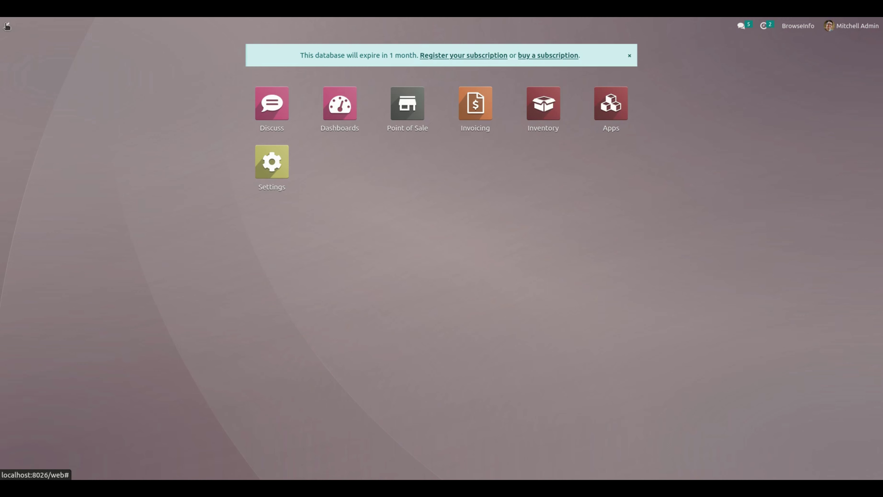
# Step: Resume the Shop POS session and add the Aluminium and Steel Conference Chairs to the order
pyautogui.click(423, 105)
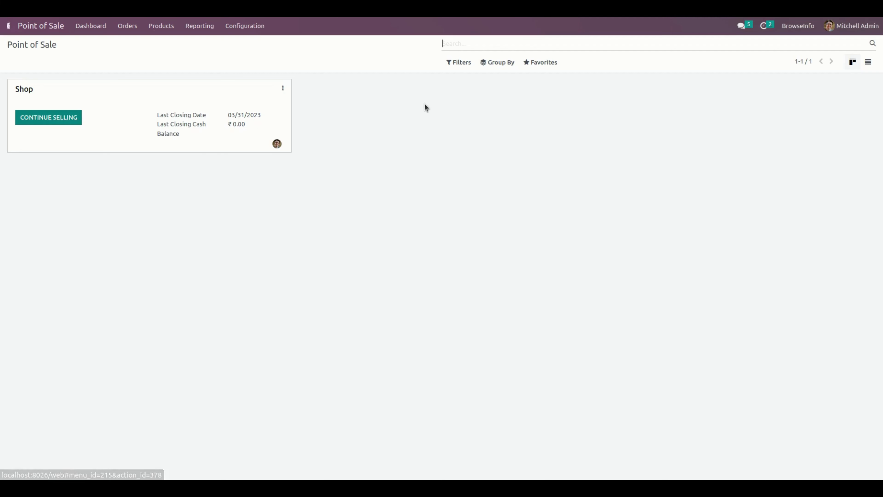
pyautogui.click(57, 121)
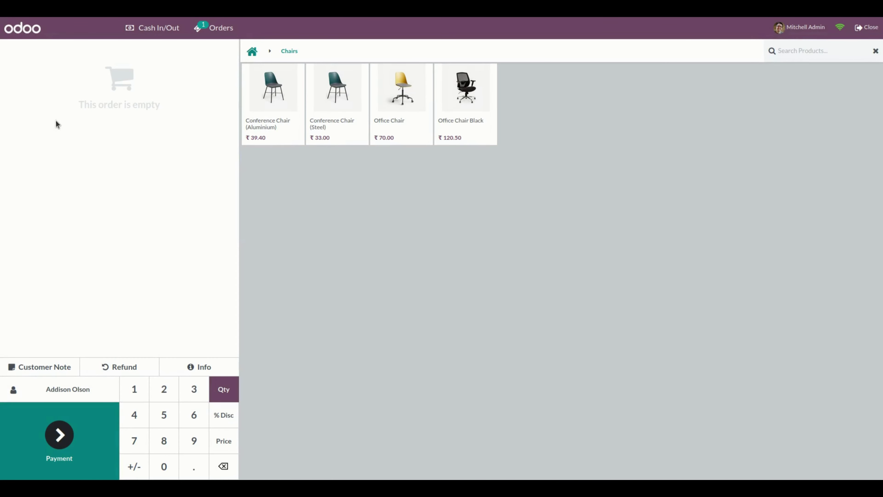
pyautogui.click(252, 121)
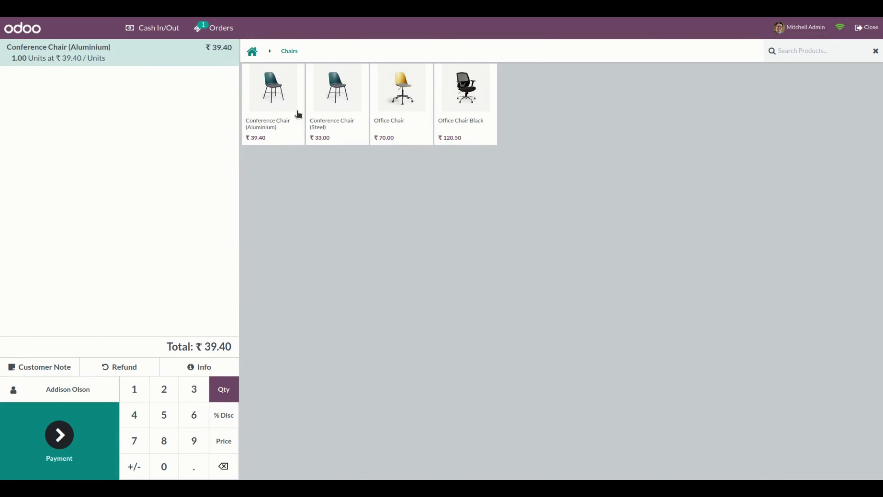
pyautogui.click(332, 115)
# Step: Create and save new customer 'Din' for the order, then proceed to payment
pyautogui.click(81, 388)
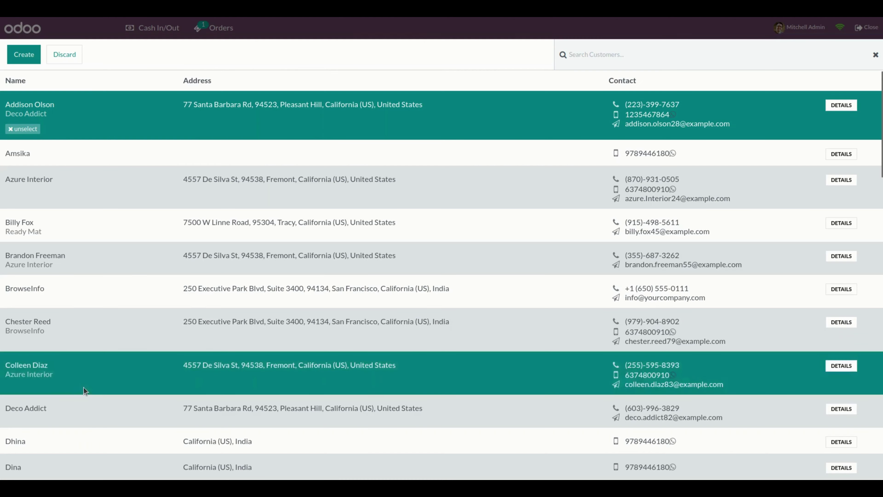
pyautogui.click(24, 54)
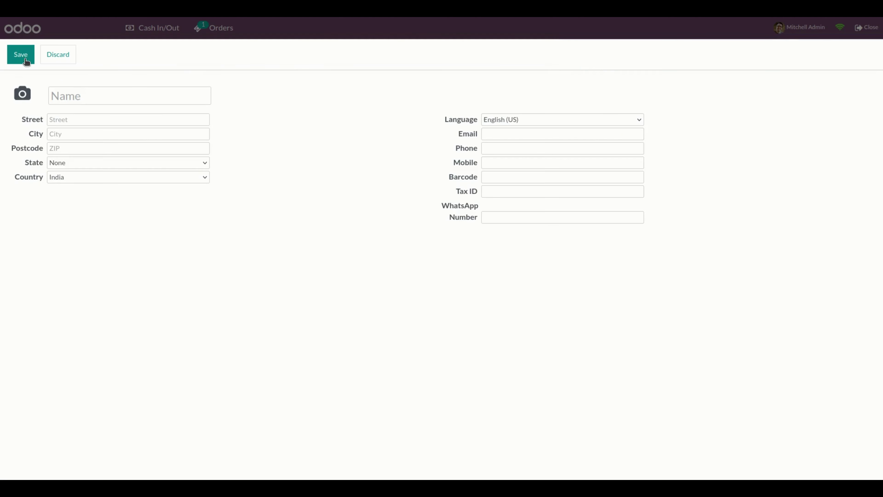
pyautogui.click(83, 97)
pyautogui.write('Du')
pyautogui.press('BackSpace')
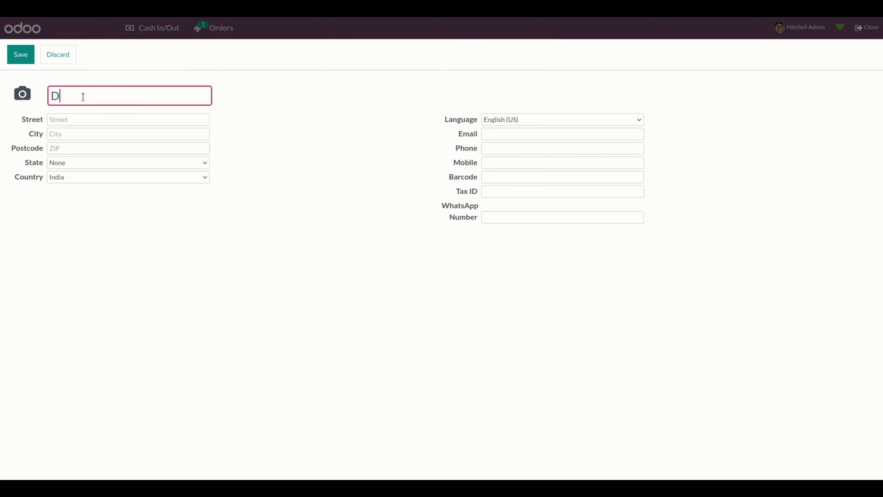
pyautogui.write('in')
pyautogui.click(29, 61)
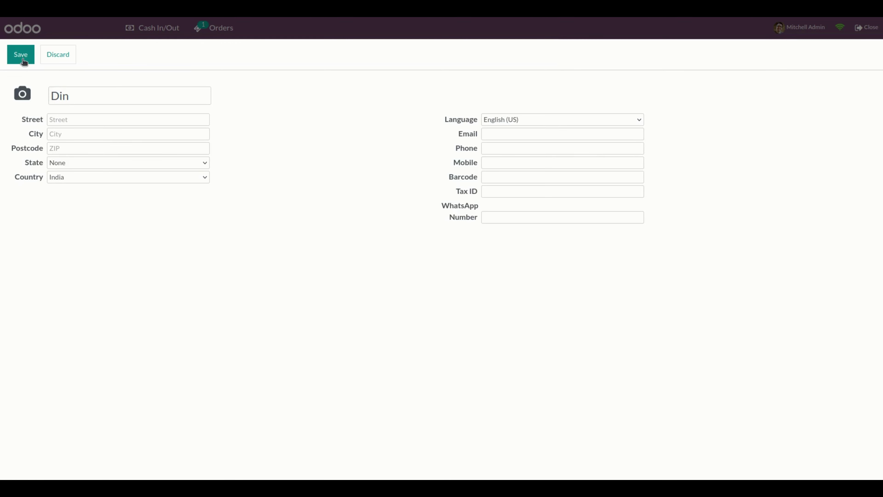
pyautogui.click(59, 435)
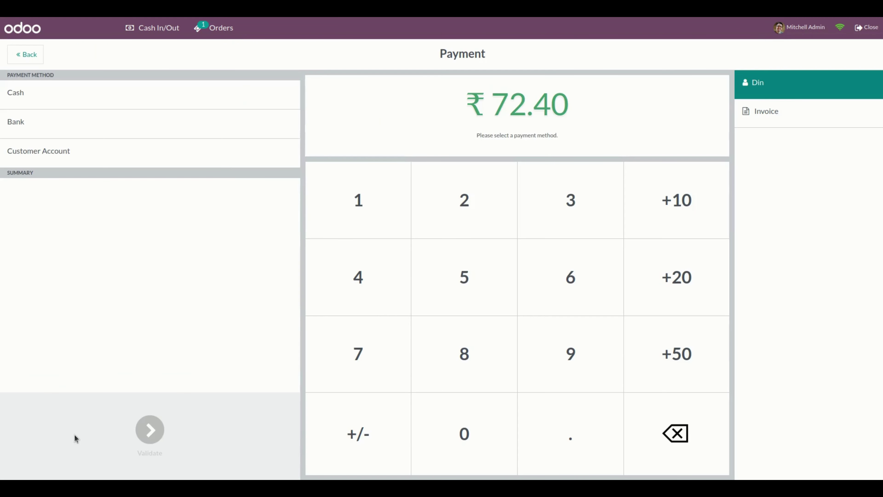
# Step: Pay the full ₹72.40 in cash and validate the order
pyautogui.click(154, 101)
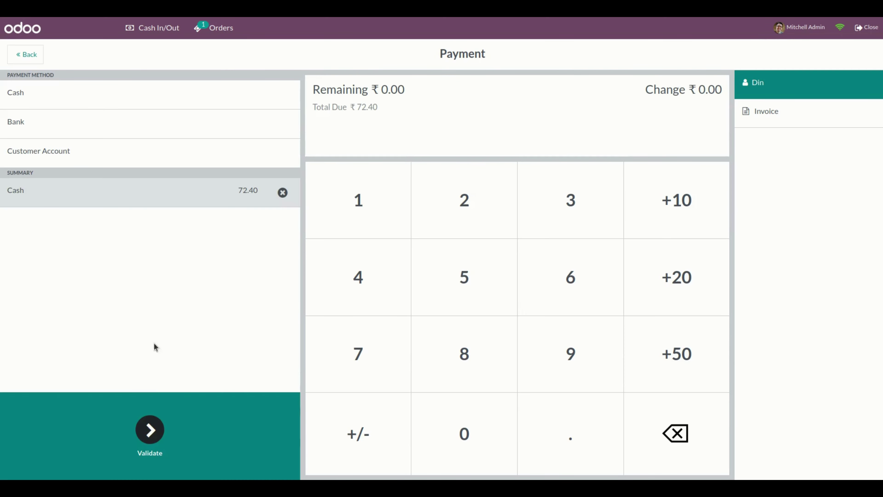
pyautogui.click(146, 438)
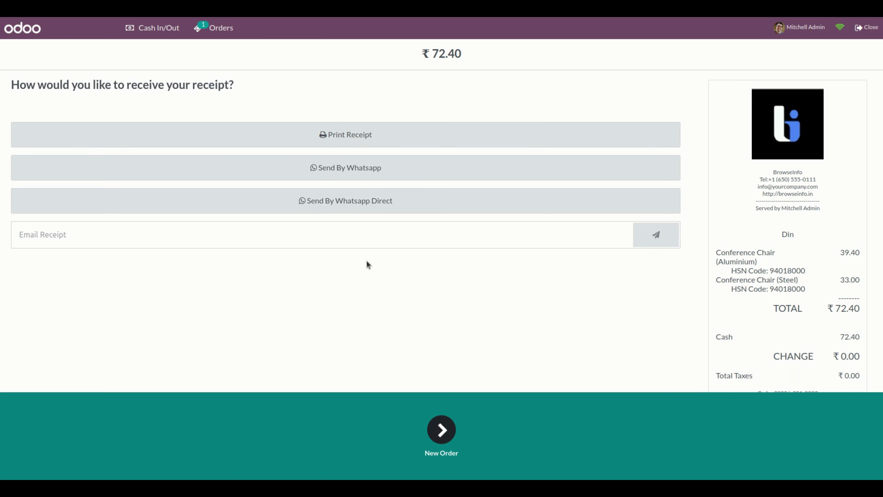
# Step: Start a WhatsApp receipt, enter and confirm the customer's mobile number, and dismiss the update notice
pyautogui.click(358, 171)
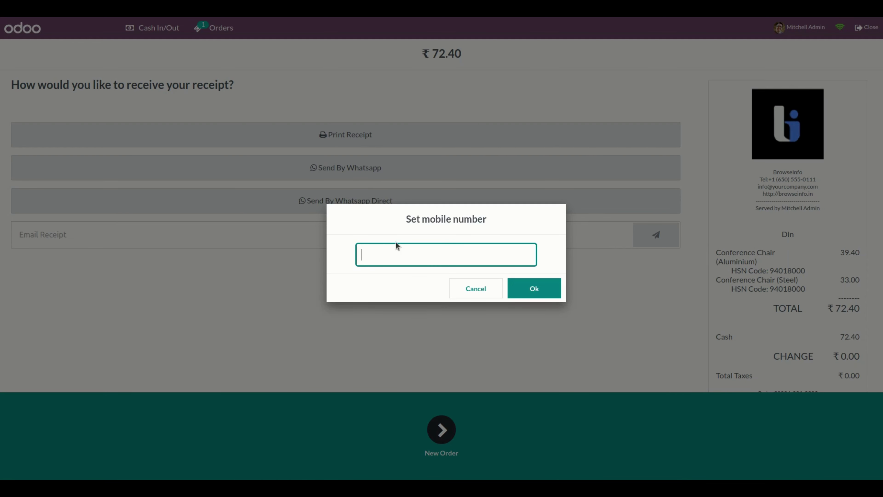
pyautogui.click(395, 221)
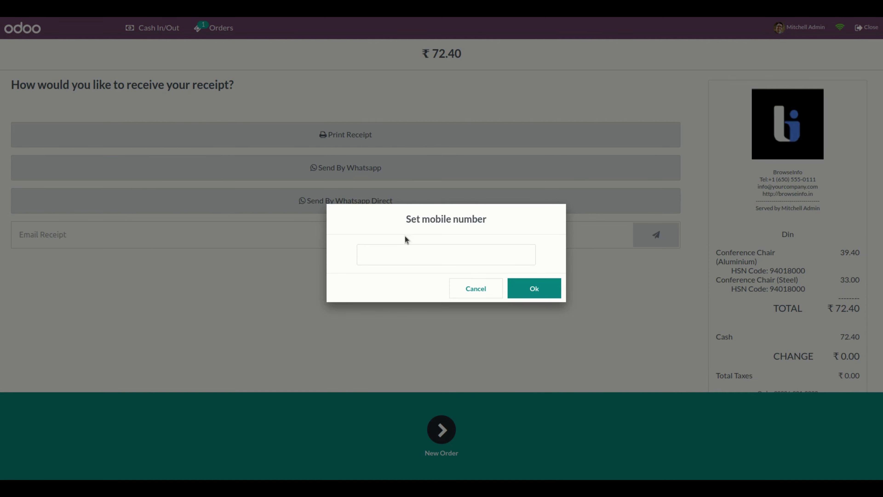
pyautogui.click(411, 252)
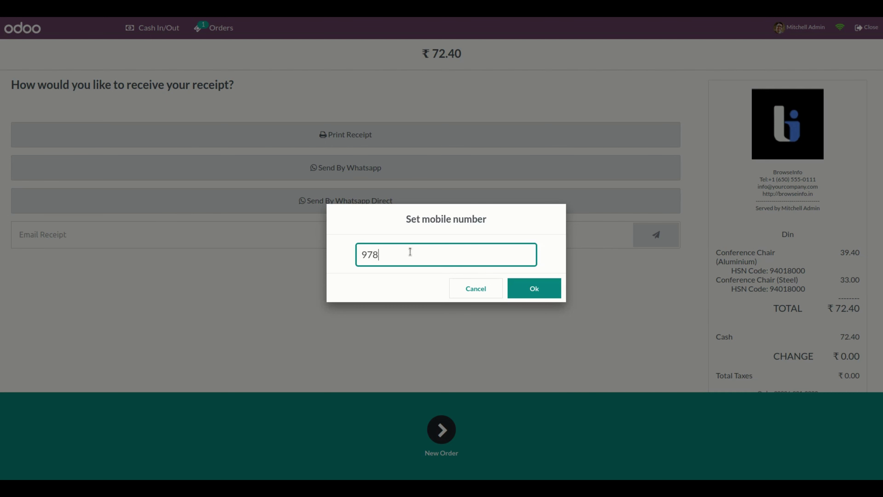
pyautogui.click(536, 289)
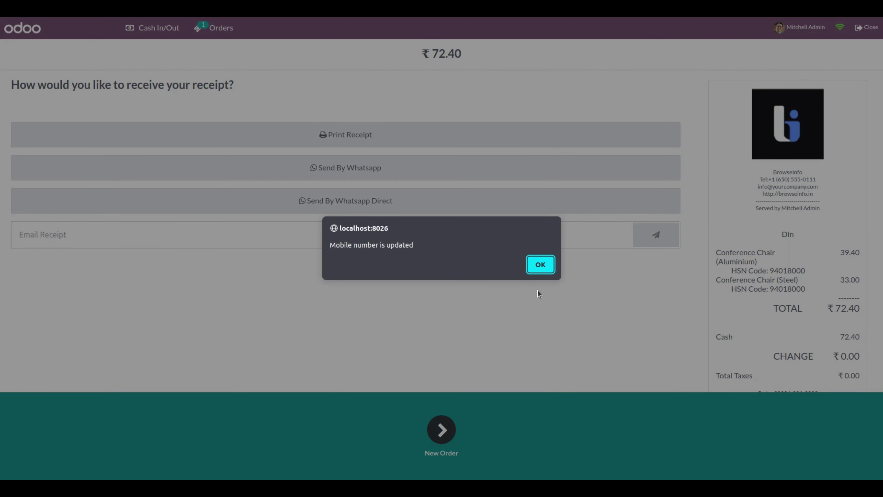
pyautogui.click(544, 265)
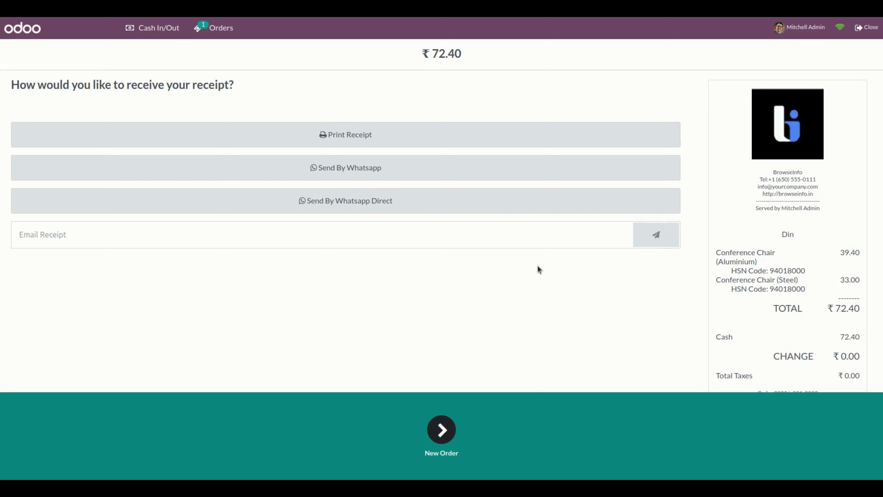
# Step: Prefill the ₹72.40 receipt with Send By Whatsapp and send it on to WhatsApp Web
pyautogui.click(349, 172)
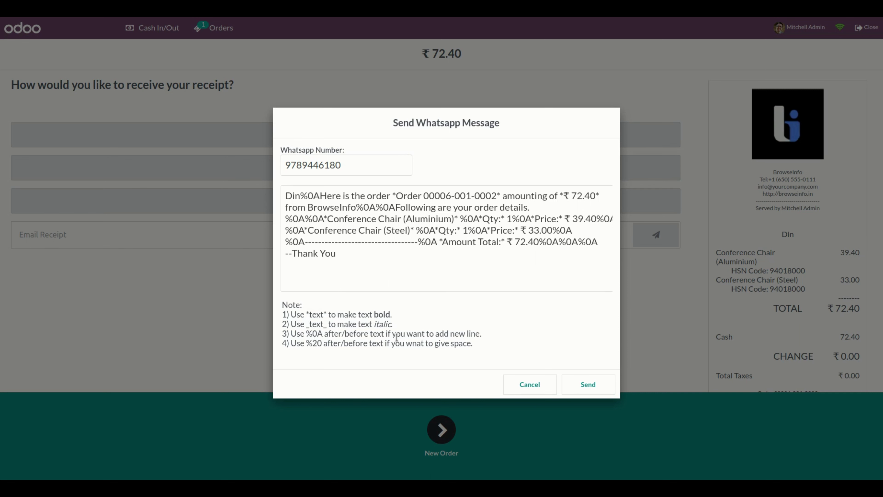
pyautogui.click(589, 385)
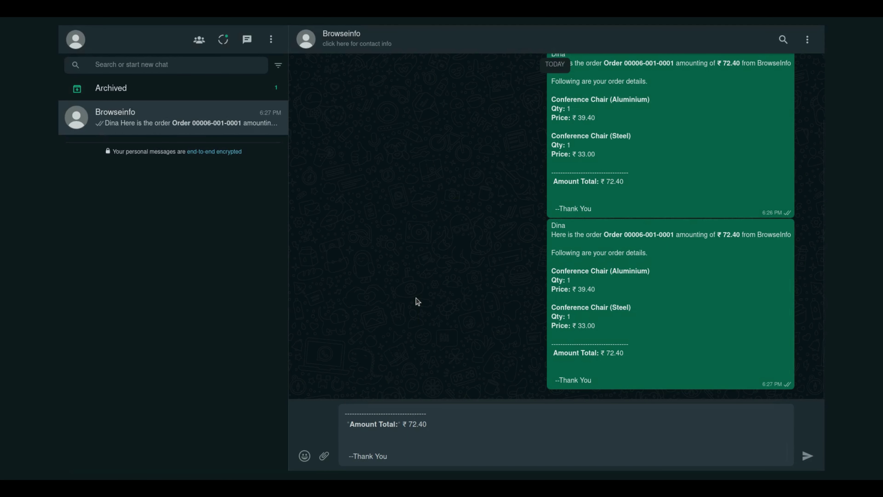
# Step: Review the prefilled receipt draft in the Browseinfo chat and send it
pyautogui.scroll(10, 430, 440)
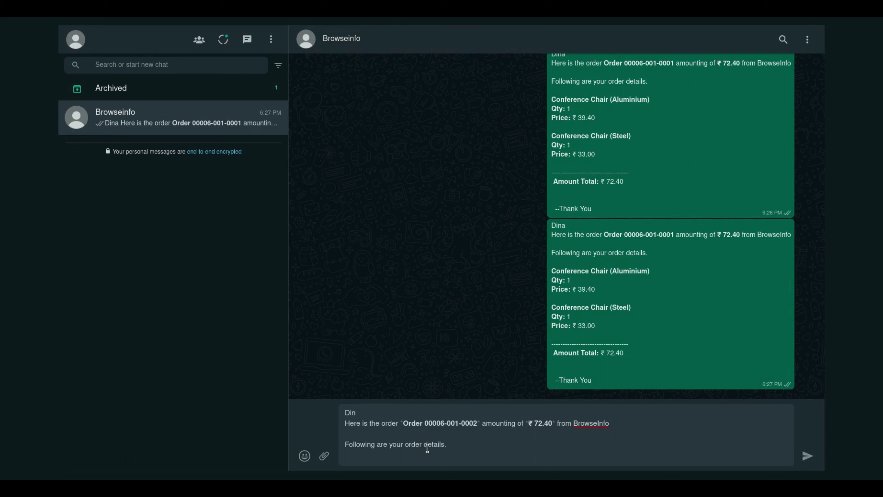
pyautogui.press('Return')
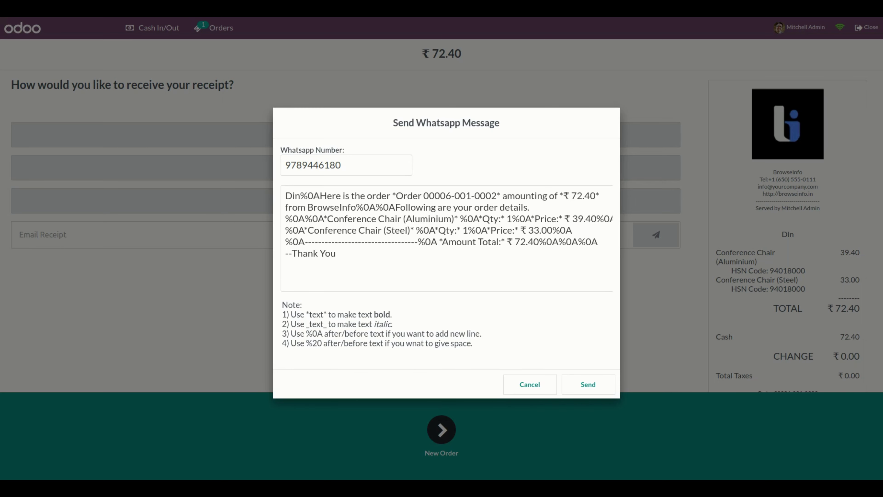
# Step: Cancel the Send Whatsapp Message dialog and use Send By Whatsapp Direct for the receipt
pyautogui.click(532, 383)
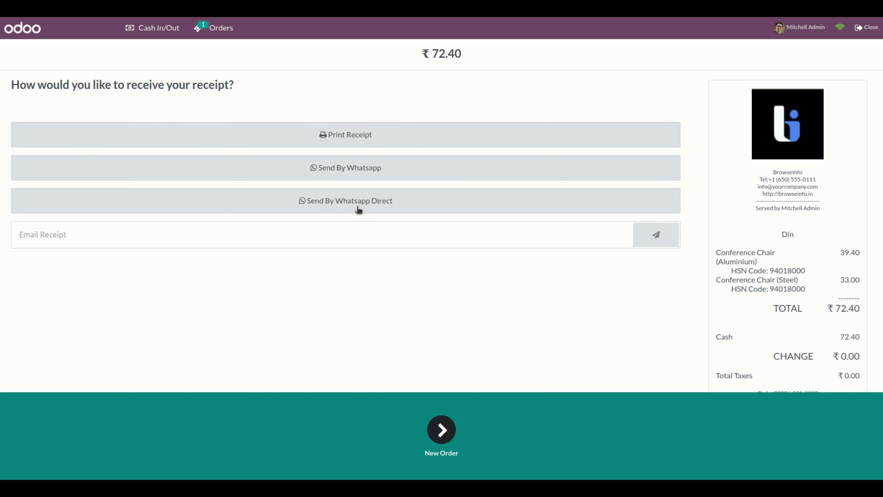
pyautogui.click(359, 209)
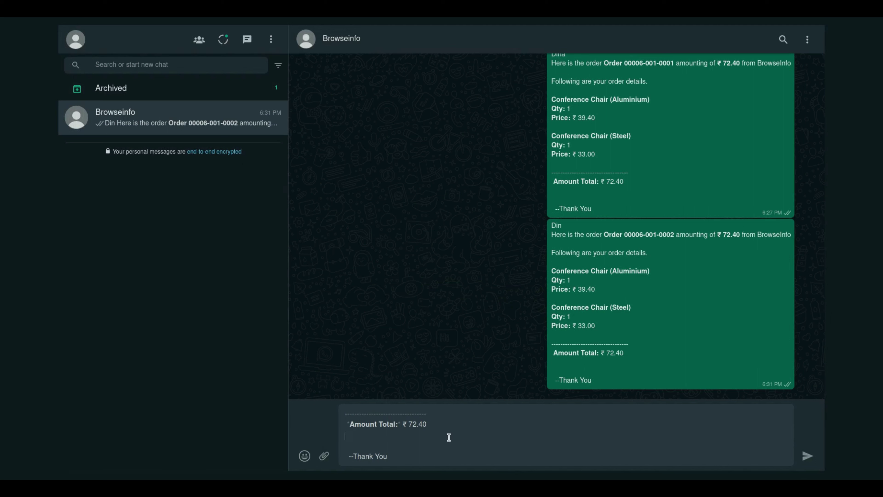
# Step: Send the directly prefilled ₹72.40 receipt draft in the Browseinfo chat
pyautogui.moveTo(410, 456); pyautogui.dragTo(337, 387)
pyautogui.click(365, 424)
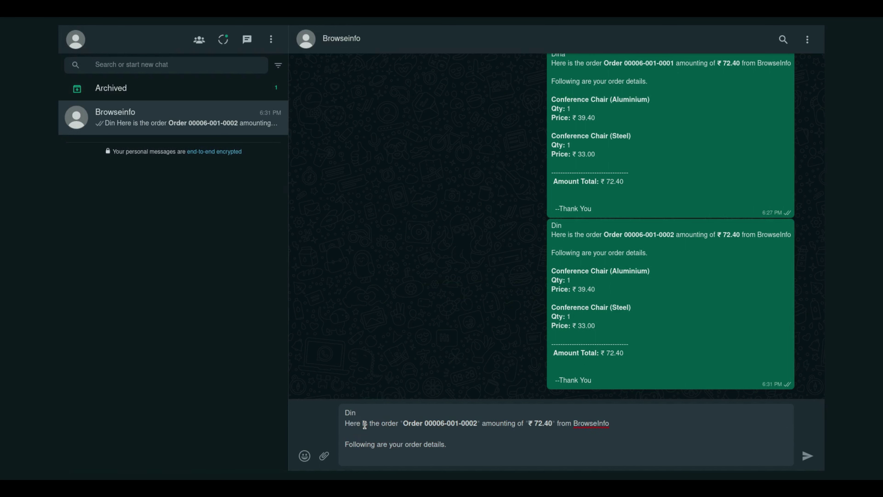
pyautogui.press('Return')
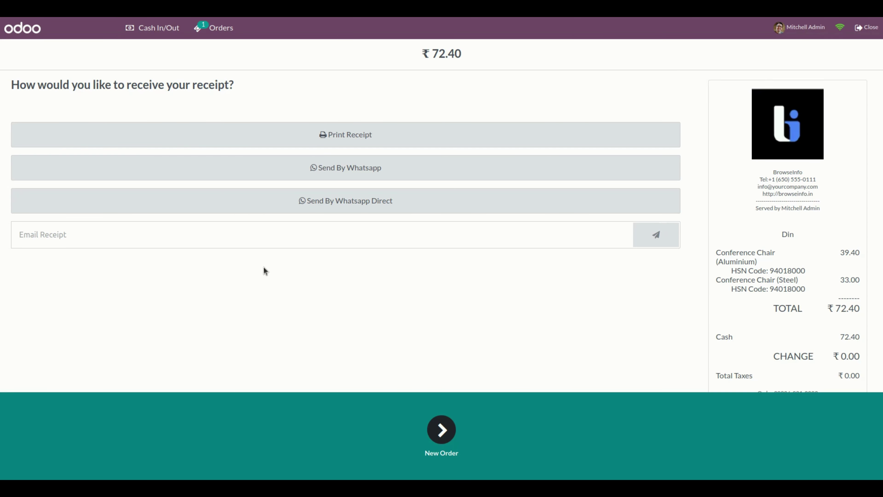
# Step: Start a new order, preview then cancel a WhatsApp greeting to the first customer, and reopen customers
pyautogui.click(444, 432)
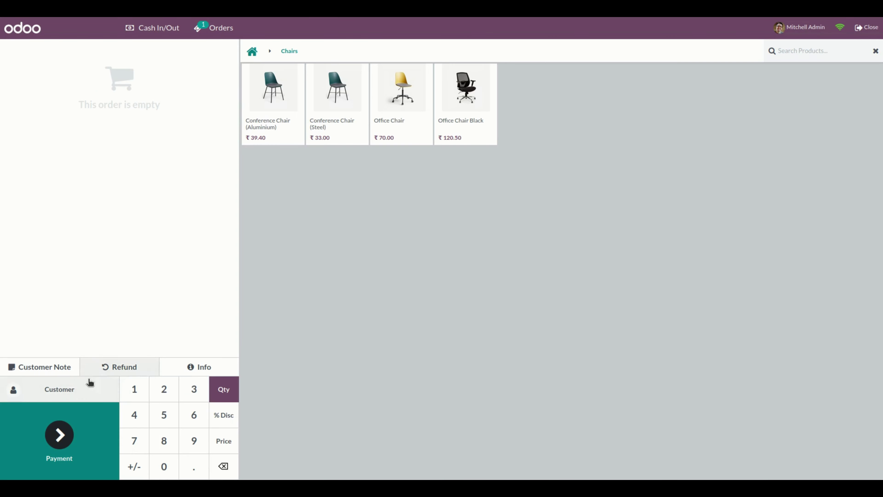
pyautogui.click(74, 385)
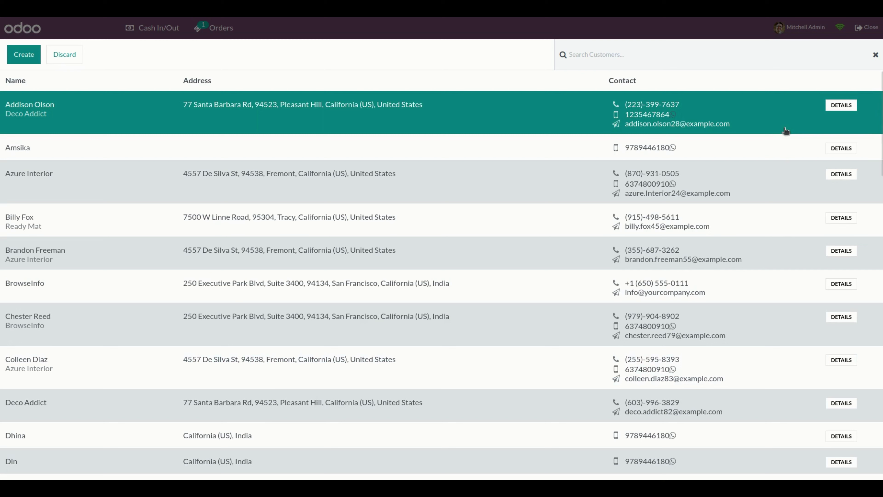
pyautogui.click(674, 116)
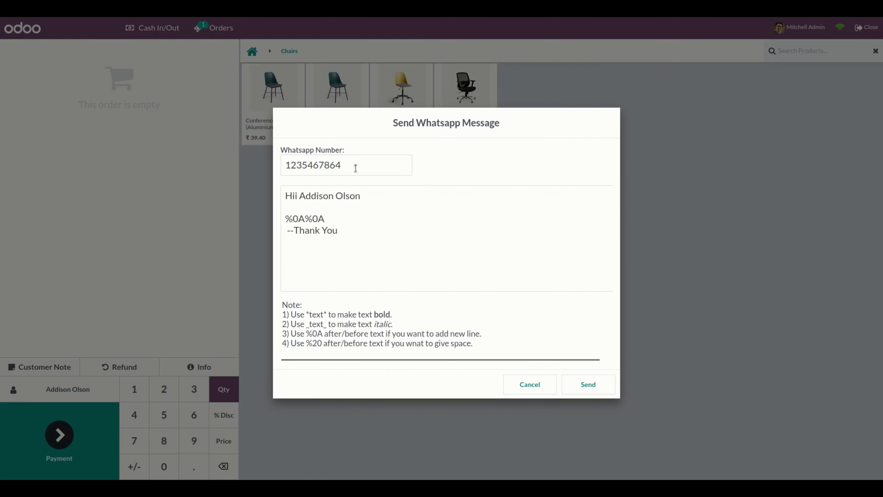
pyautogui.click(373, 247)
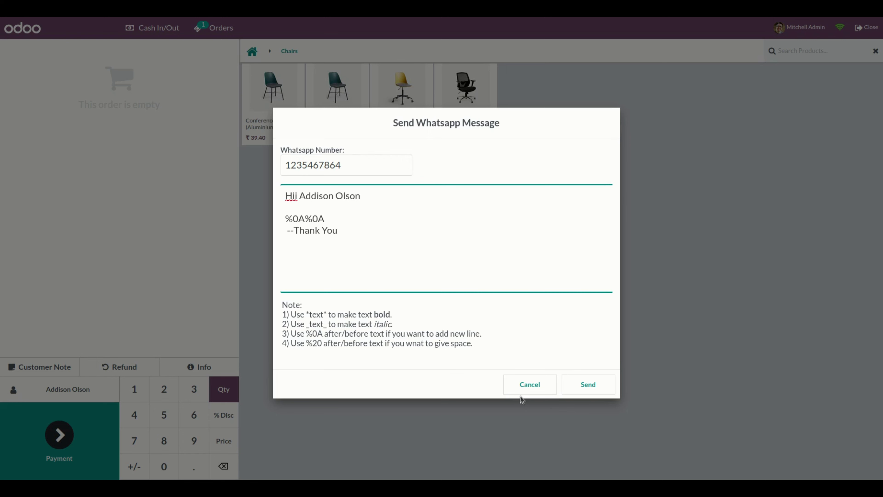
pyautogui.click(539, 383)
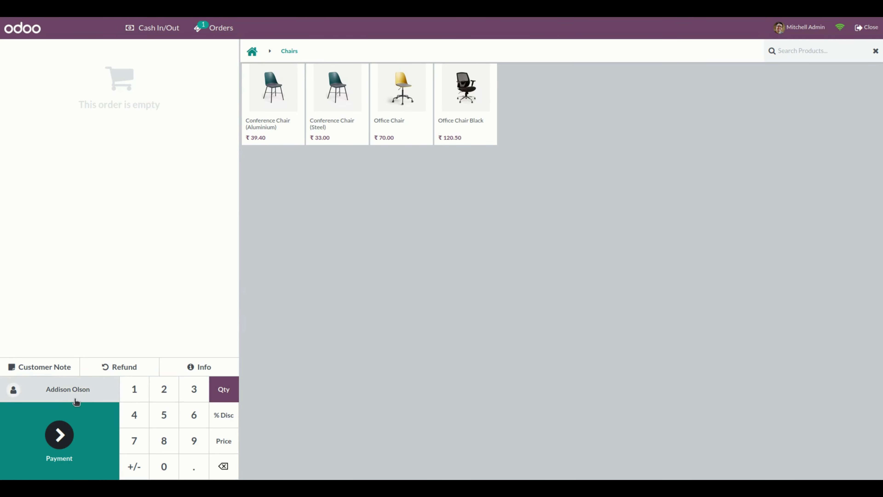
pyautogui.click(66, 395)
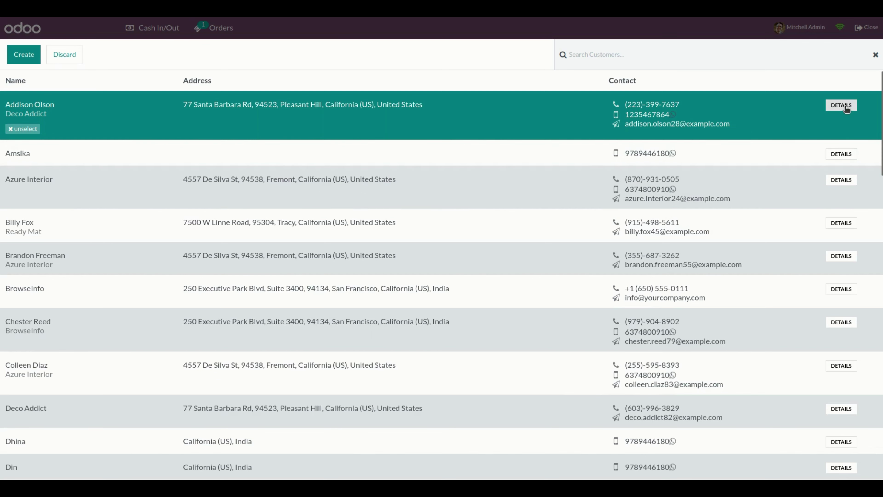
# Step: Open the first customer's details and select the value in the WhatsApp Number field
pyautogui.click(846, 109)
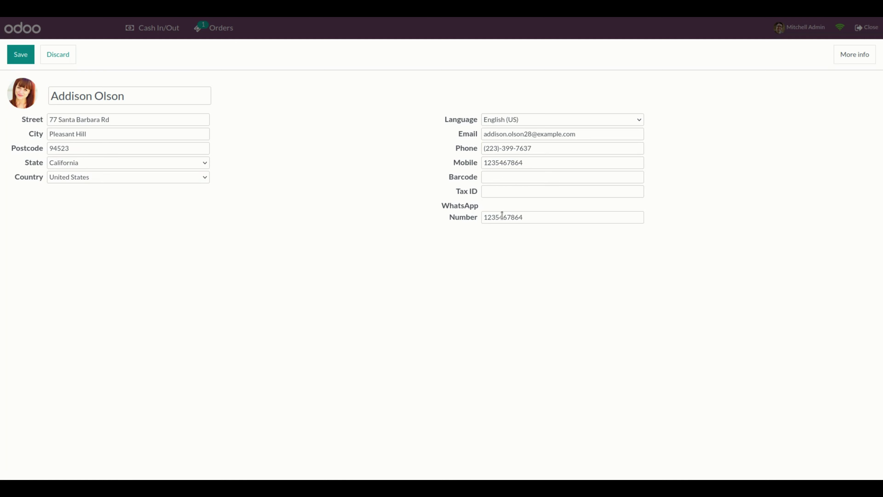
pyautogui.click(528, 219)
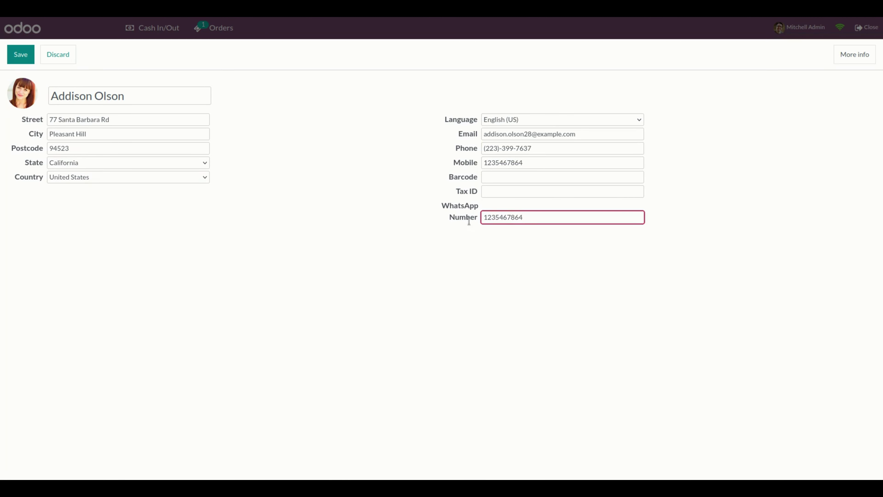
pyautogui.doubleClick(541, 218)
pyautogui.click(801, 24)
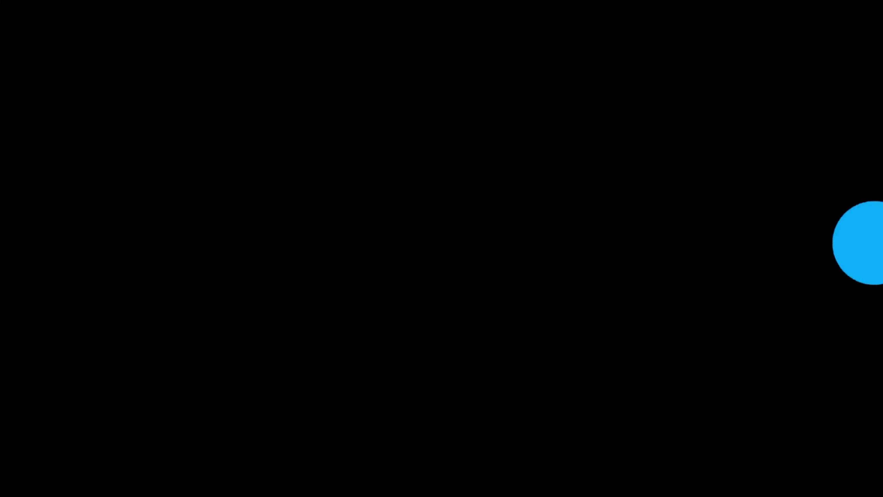